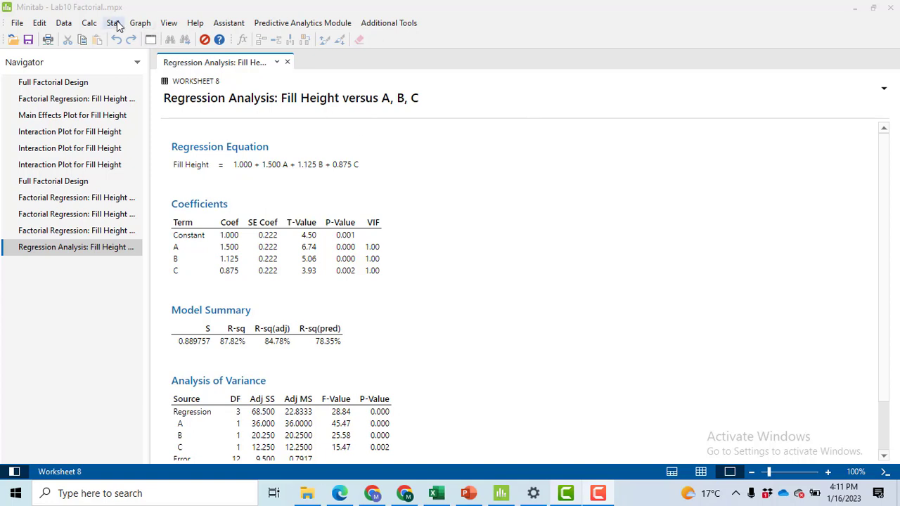
# Plot Fill Height main effects for coded factors A, B and C from Worksheet 8
pyautogui.click(114, 22)
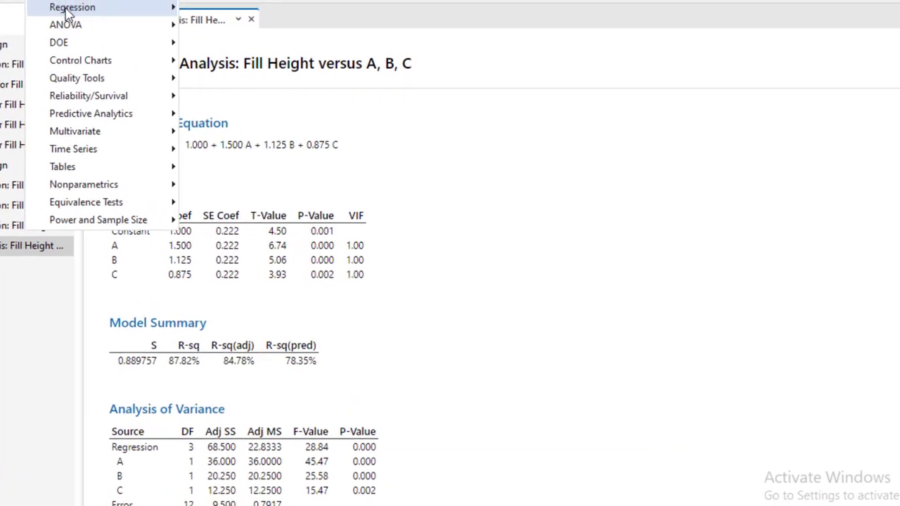
pyautogui.moveTo(114, 23)
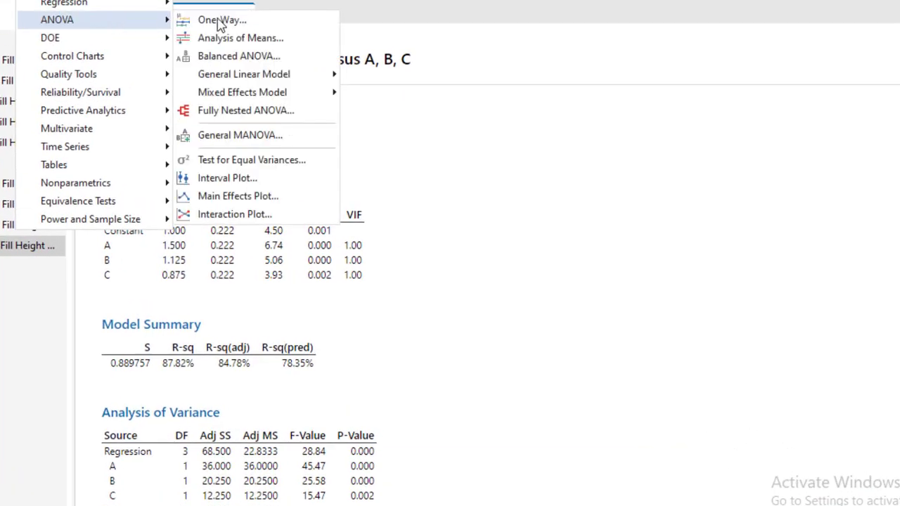
pyautogui.click(239, 196)
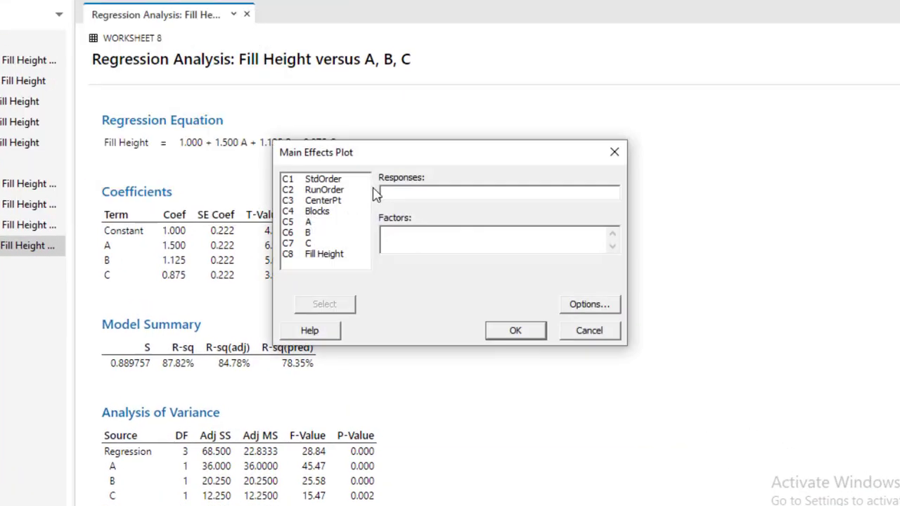
pyautogui.doubleClick(329, 255)
pyautogui.doubleClick(310, 235)
pyautogui.click(531, 335)
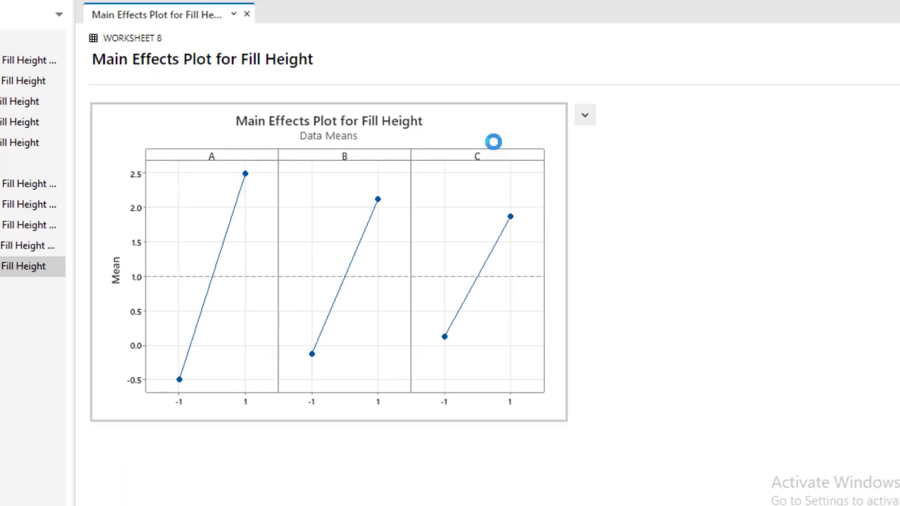
pyautogui.doubleClick(493, 142)
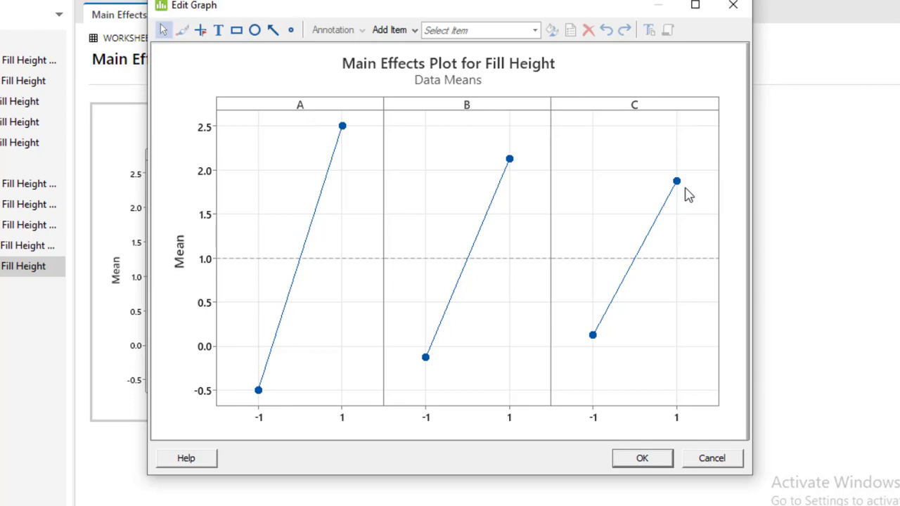
pyautogui.click(655, 464)
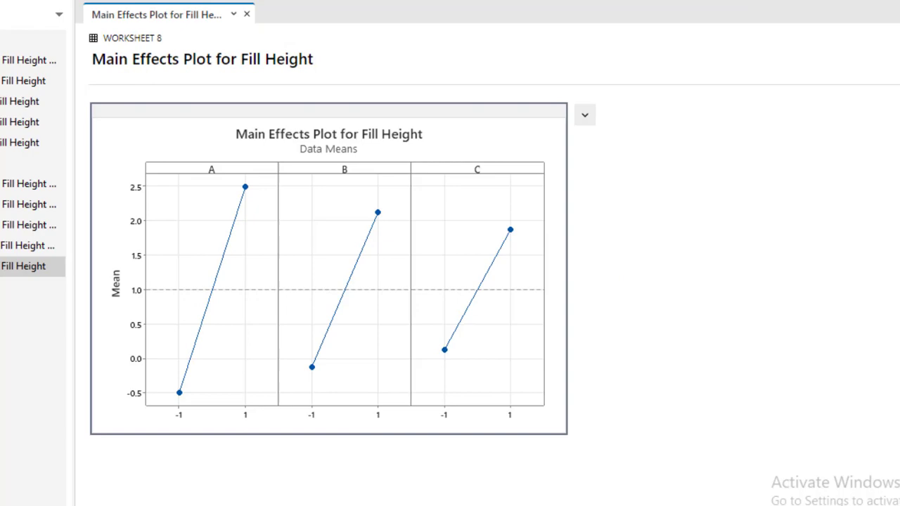
# Show the worksheet data and switch to Worksheet 5 with actual factor levels
pyautogui.hotkey('ctrl', 'd')
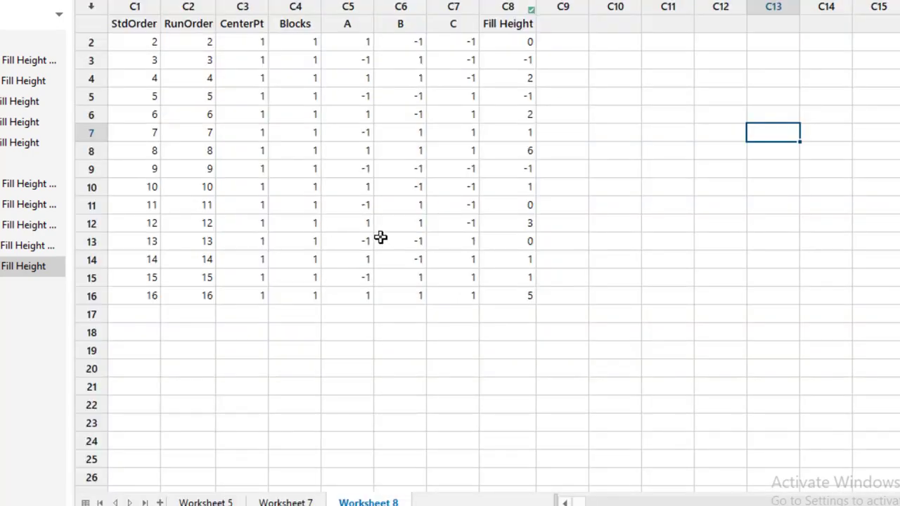
pyautogui.click(205, 502)
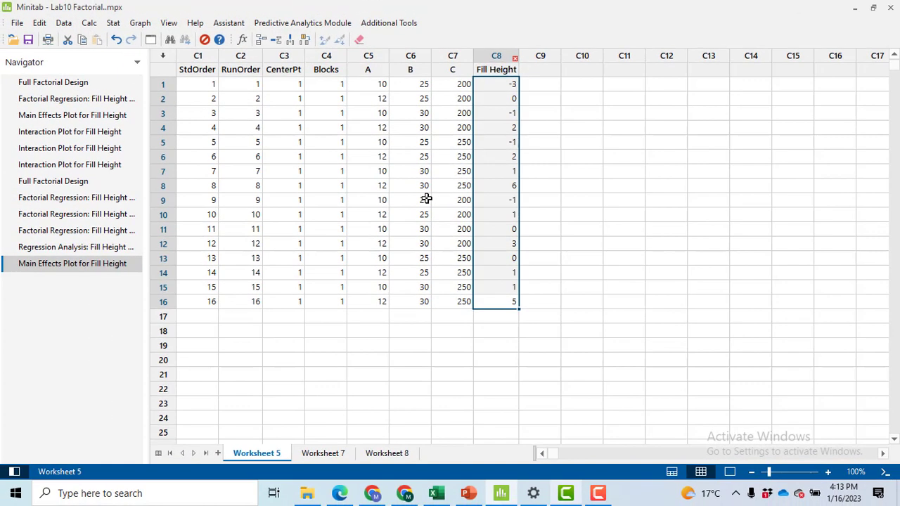
pyautogui.click(425, 195)
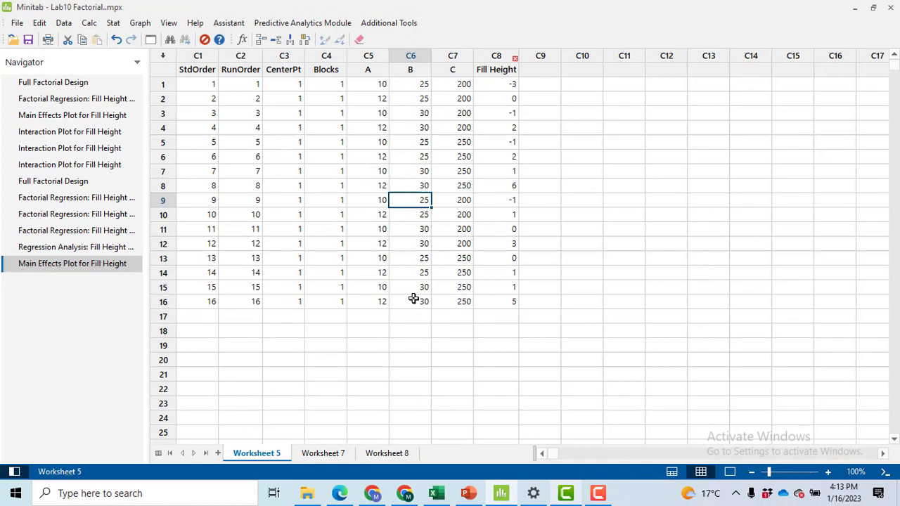
# Plot Fill Height main effects for A, B, C at levels 10/12, 25/30, 200/250
pyautogui.click(113, 23)
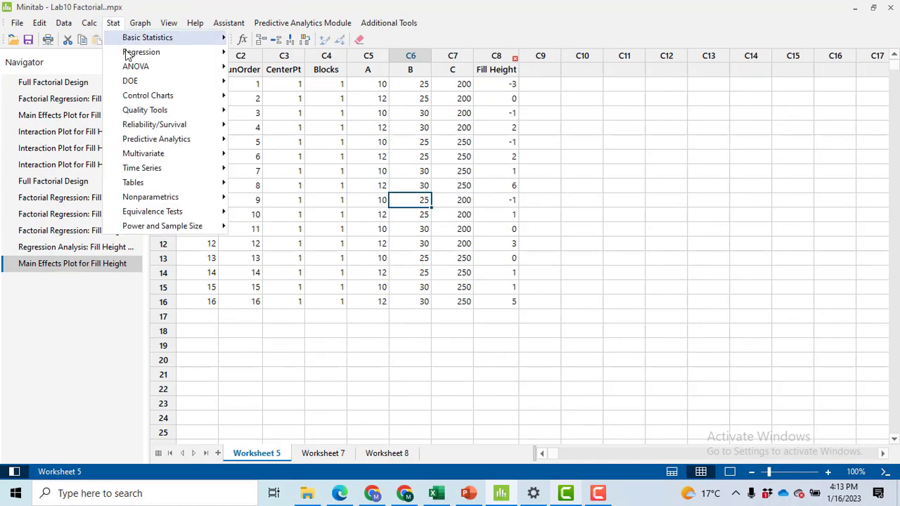
pyautogui.moveTo(176, 73)
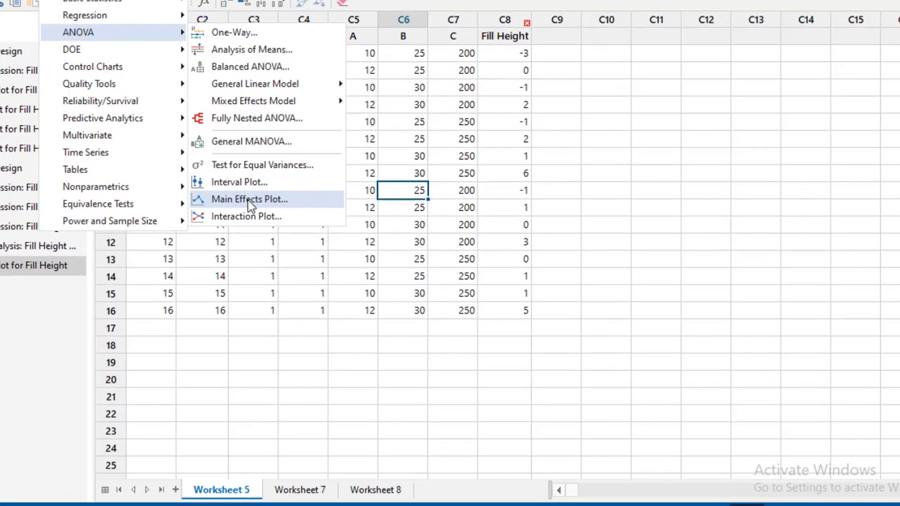
pyautogui.click(280, 208)
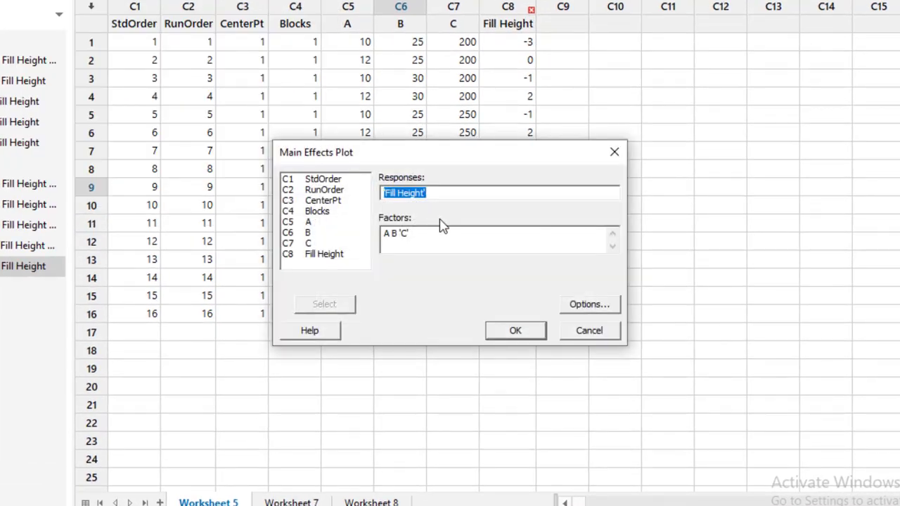
pyautogui.click(543, 336)
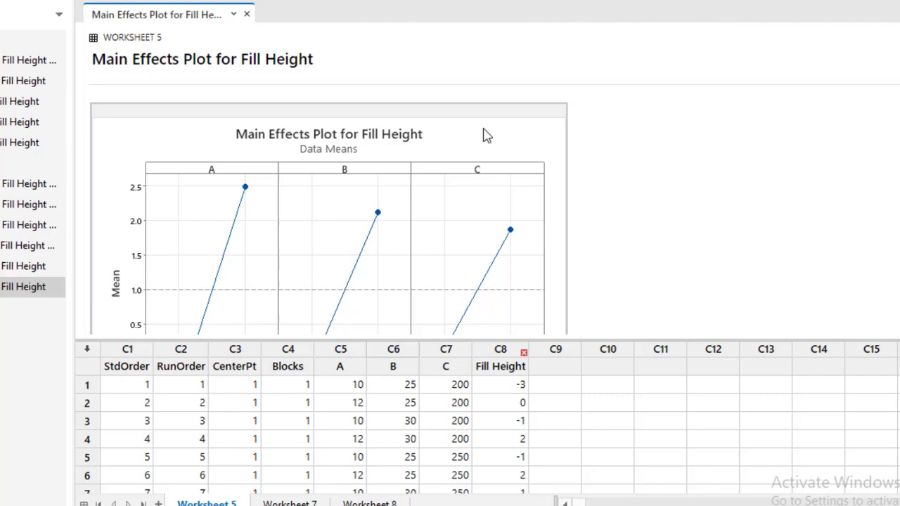
pyautogui.doubleClick(487, 135)
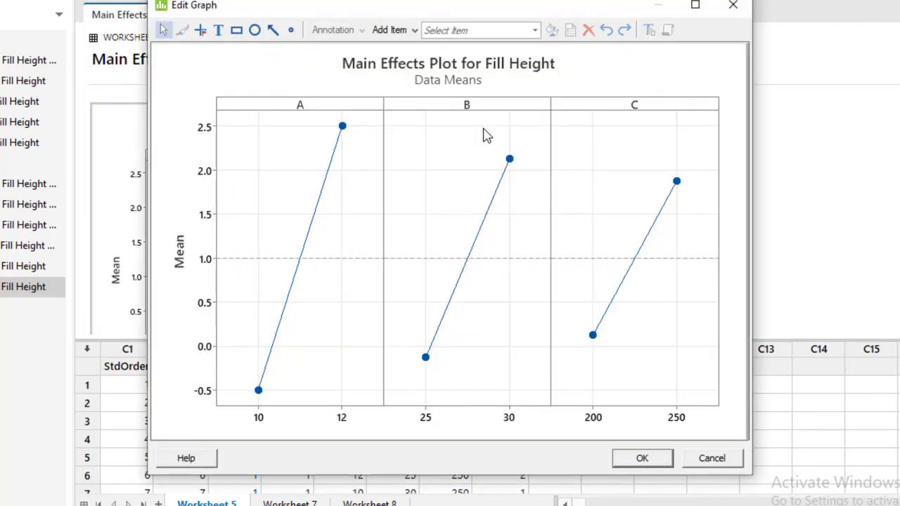
pyautogui.click(664, 459)
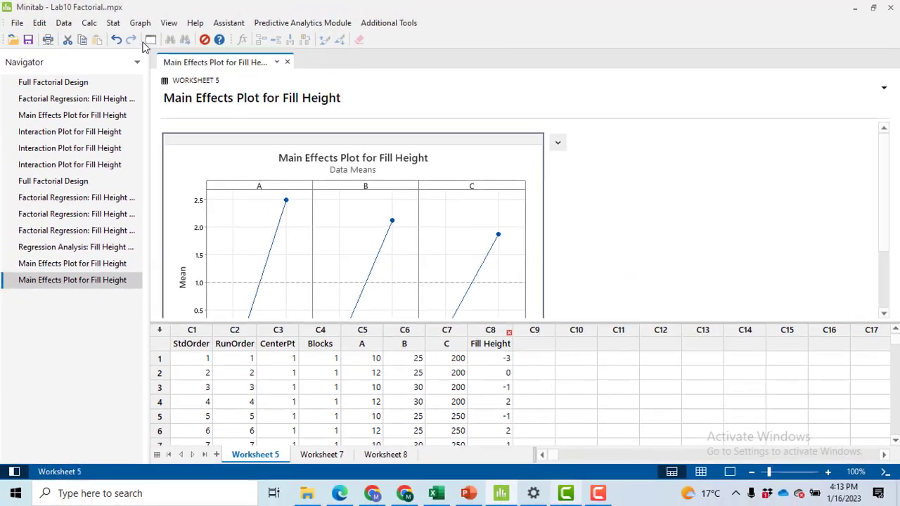
# Plot the A by B interaction for Fill Height and inspect it in the graph editor
pyautogui.click(113, 22)
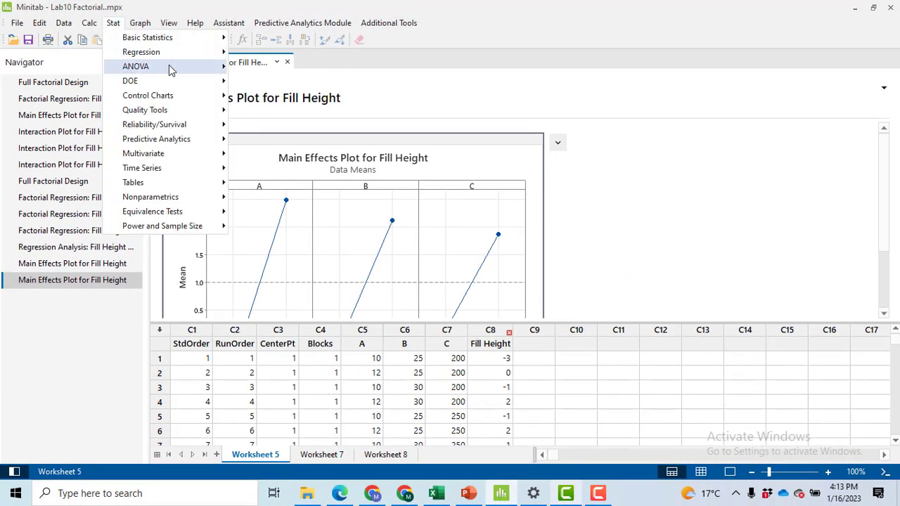
pyautogui.moveTo(171, 69)
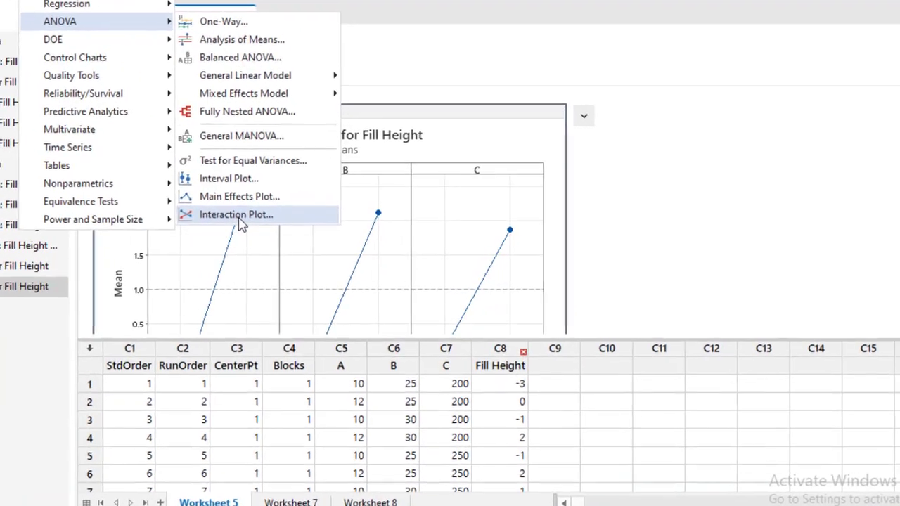
pyautogui.click(278, 222)
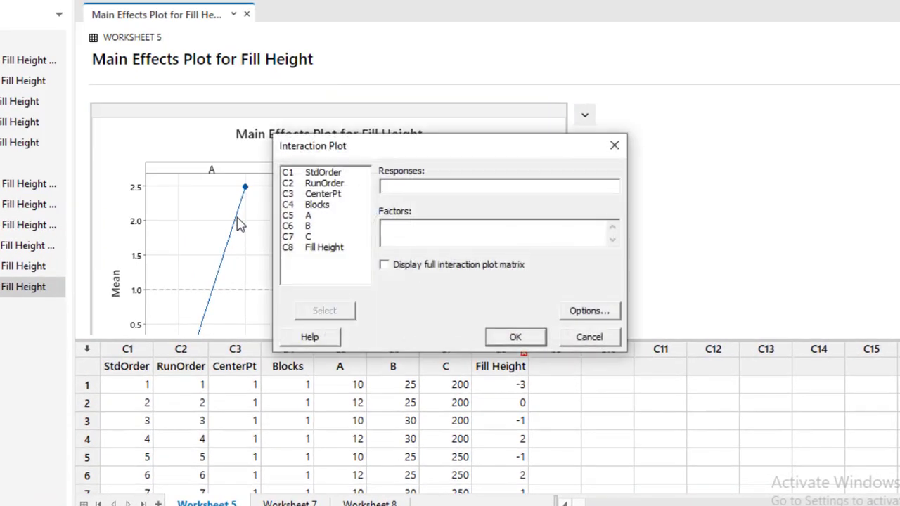
pyautogui.doubleClick(336, 248)
pyautogui.doubleClick(310, 226)
pyautogui.click(519, 340)
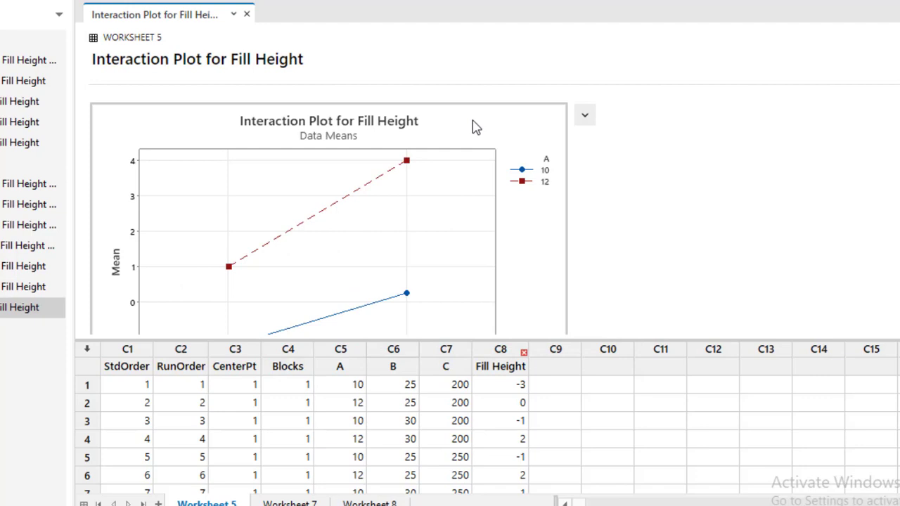
pyautogui.doubleClick(473, 127)
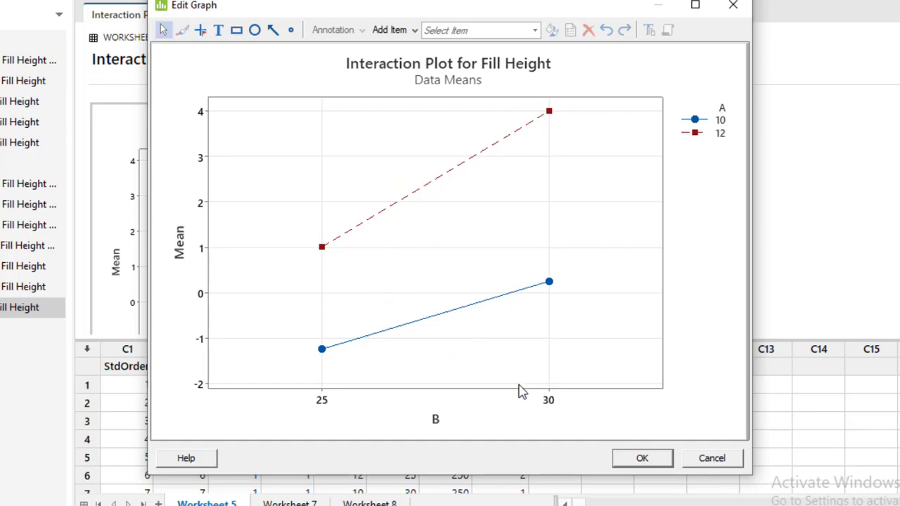
pyautogui.click(644, 464)
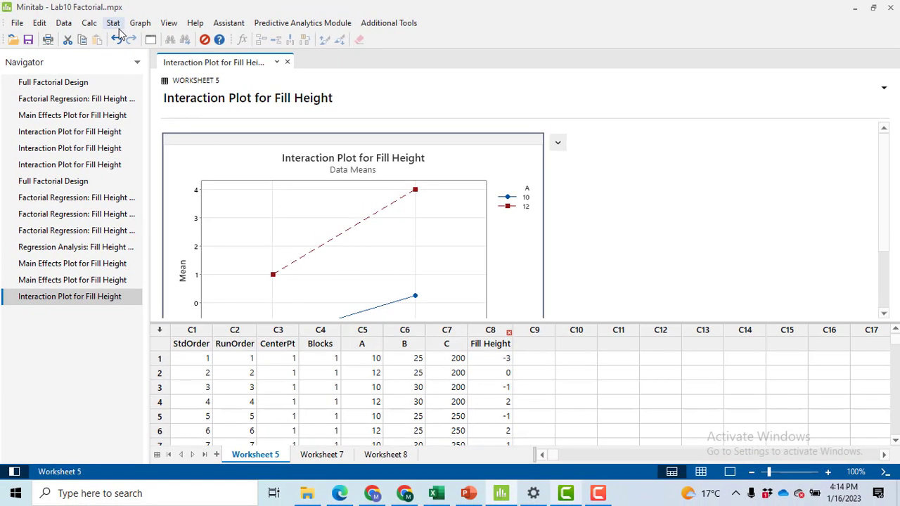
pyautogui.click(113, 23)
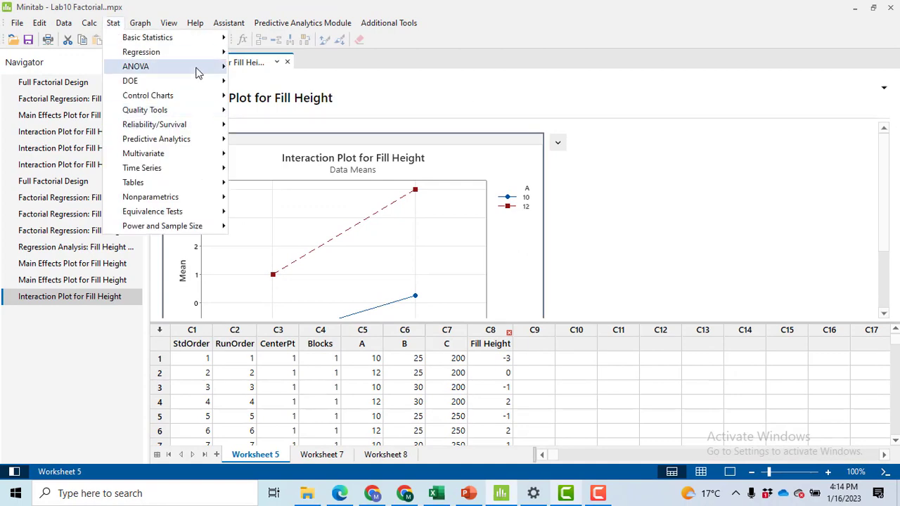
# Replace factor B with C and plot the Fill Height A by C interaction, opening it for editing
pyautogui.moveTo(155, 66)
pyautogui.click(294, 223)
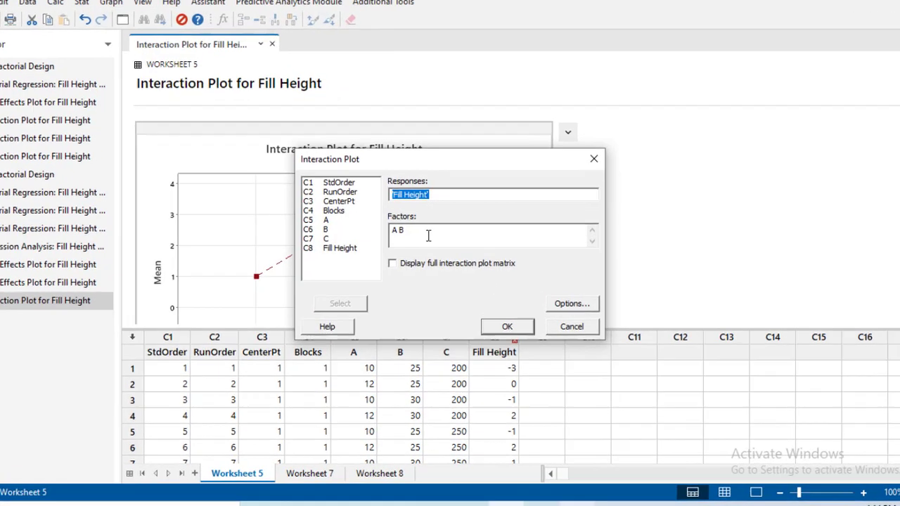
pyautogui.click(428, 236)
pyautogui.press('BackSpace')
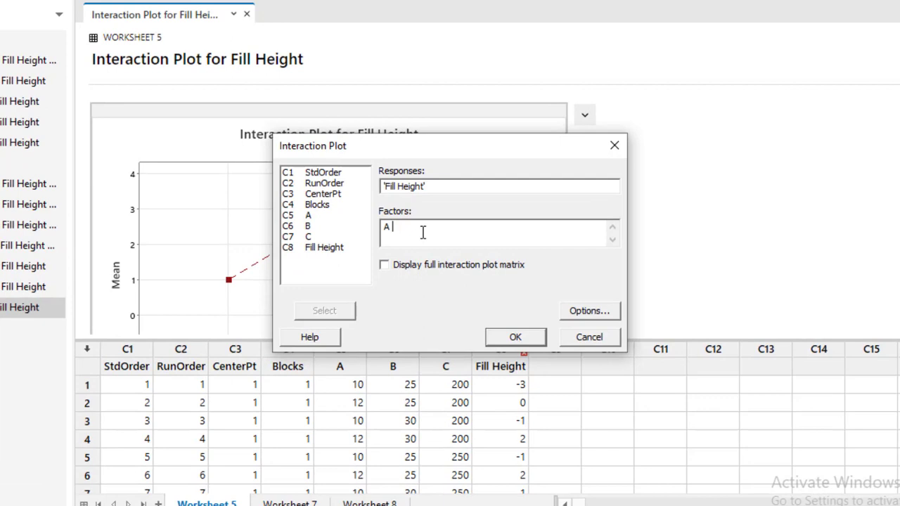
pyautogui.write('c')
pyautogui.click(518, 339)
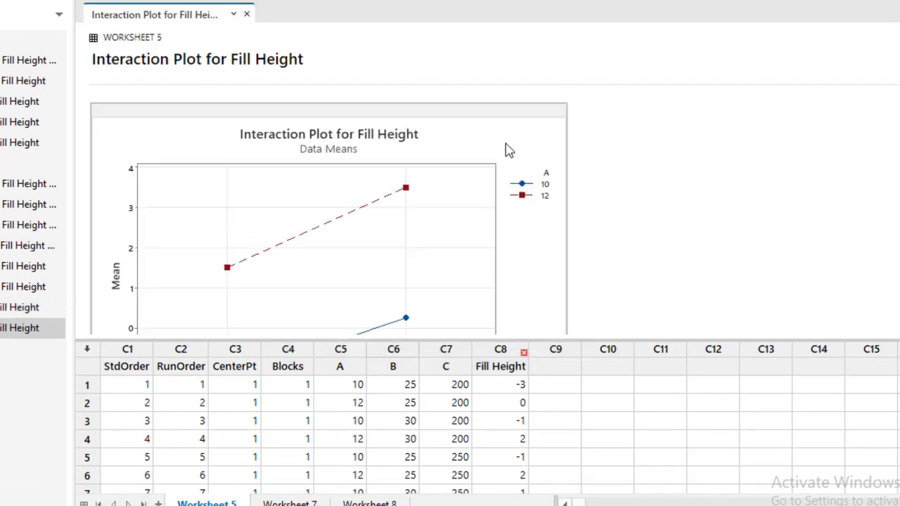
pyautogui.doubleClick(509, 149)
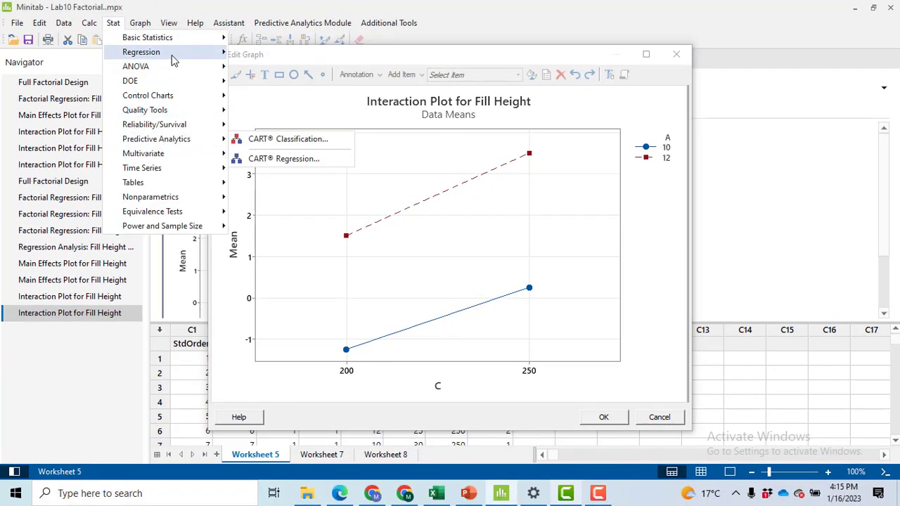
# Plot Fill Height interactions for factors A, B and C as a full matrix and open it for editing
pyautogui.moveTo(183, 66)
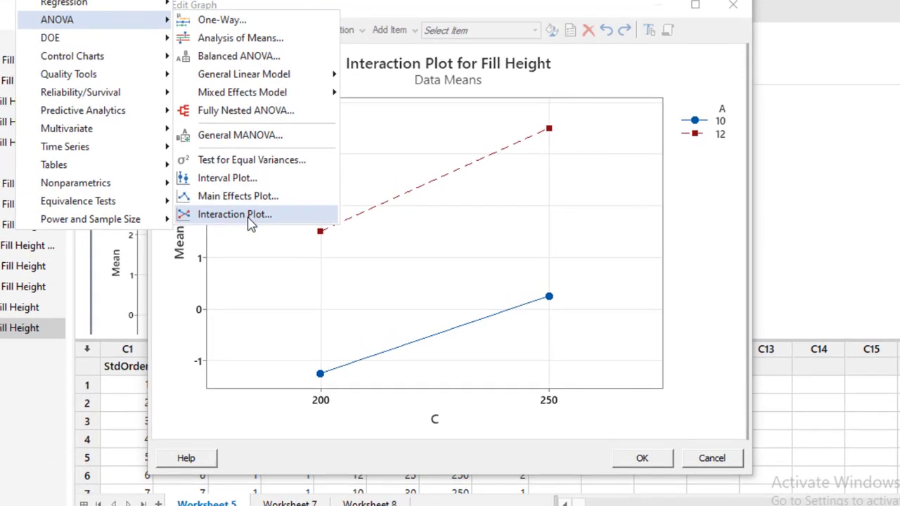
pyautogui.click(275, 221)
pyautogui.click(436, 239)
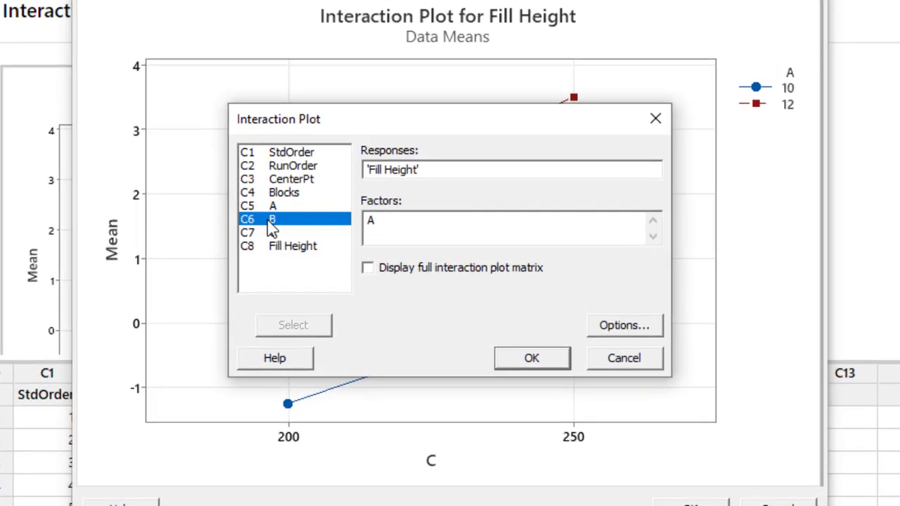
pyautogui.doubleClick(310, 227)
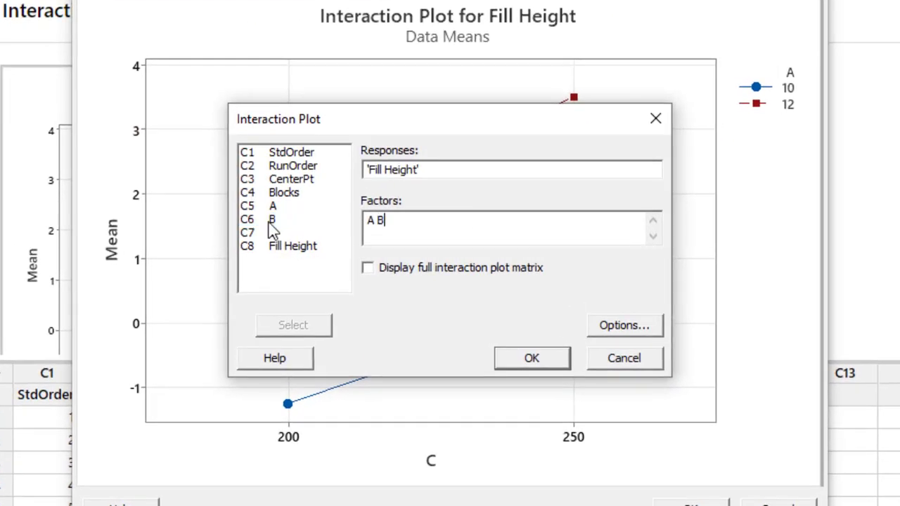
pyautogui.doubleClick(272, 234)
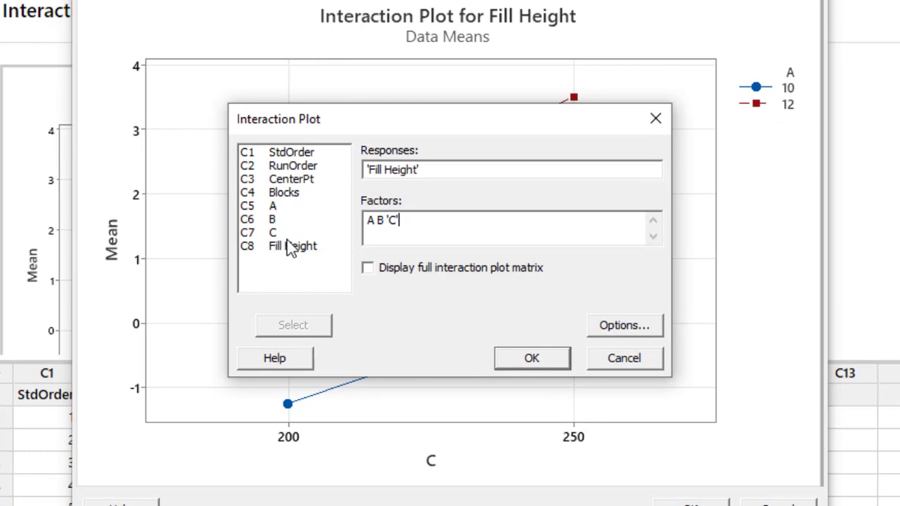
pyautogui.click(369, 269)
pyautogui.click(547, 357)
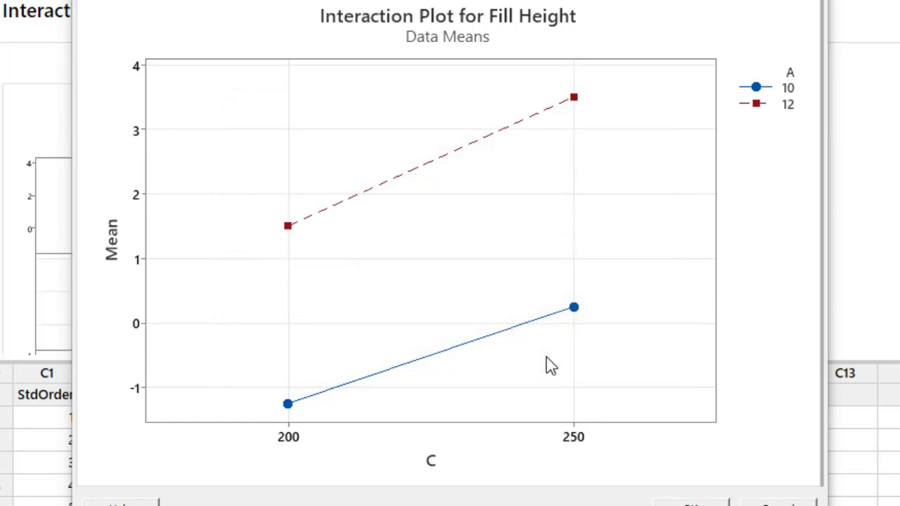
pyautogui.click(727, 496)
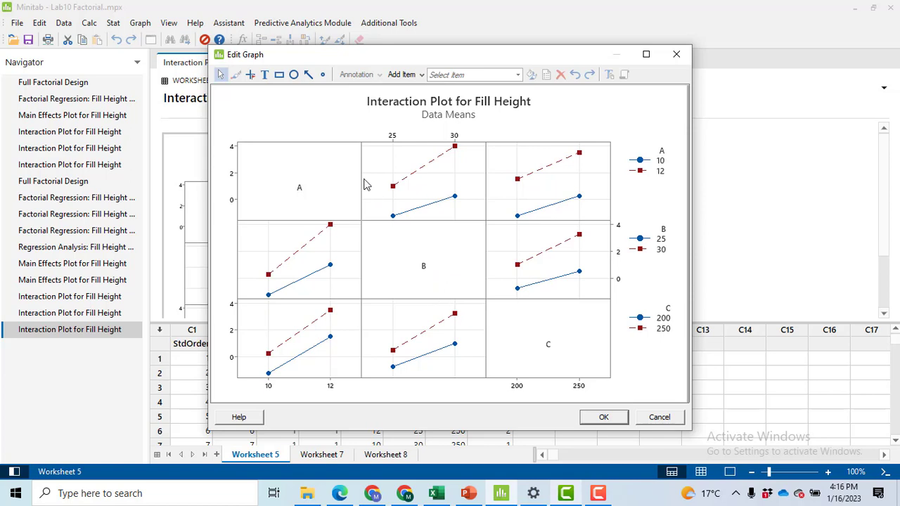
pyautogui.doubleClick(363, 104)
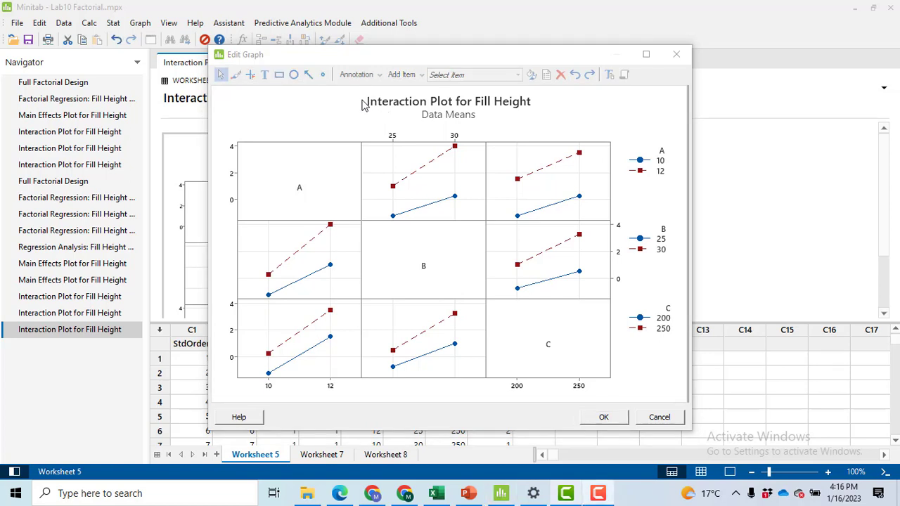